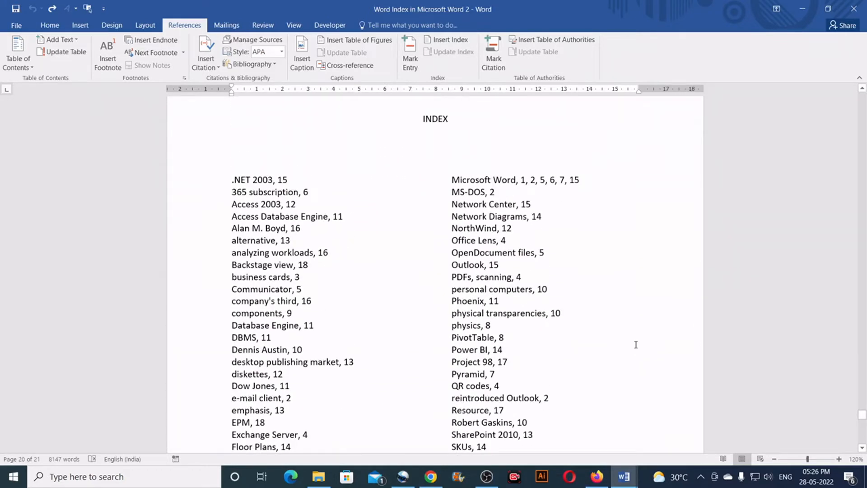
Examine the table of contents at the document's beginning and the two-column word index near its end
key("ctrl+Home")
scroll(436, 211, "down", 1)
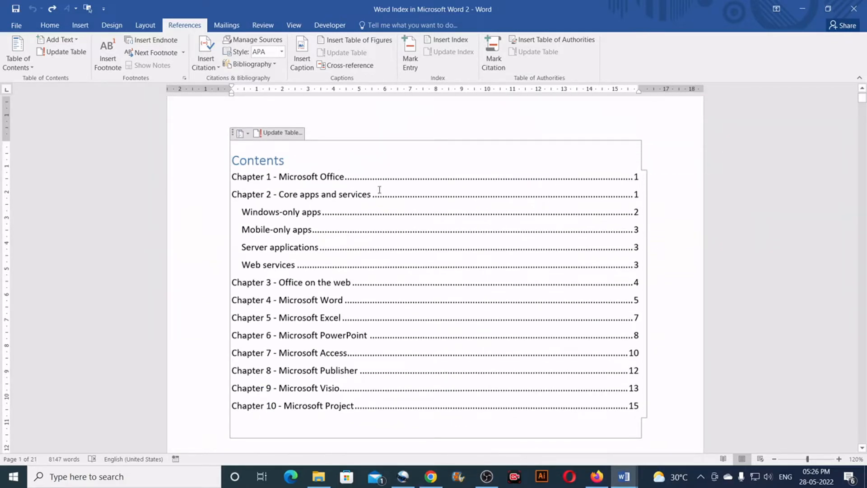
scroll(455, 352, "down", 1)
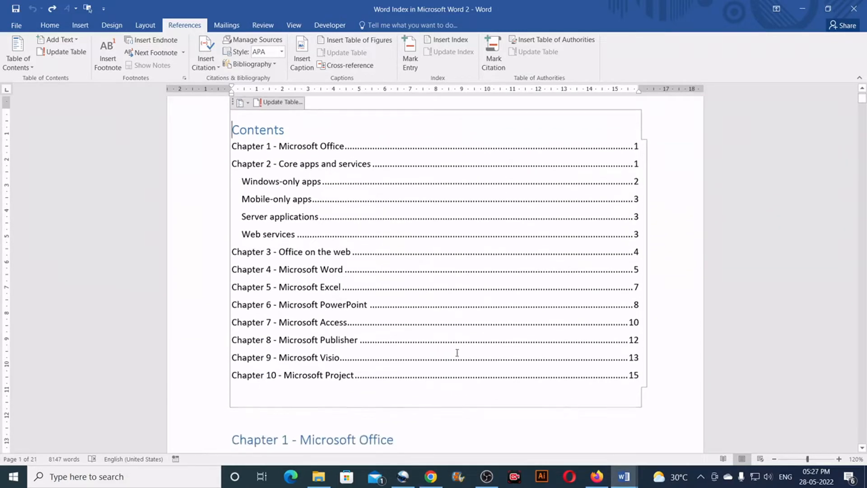
key("ctrl+End")
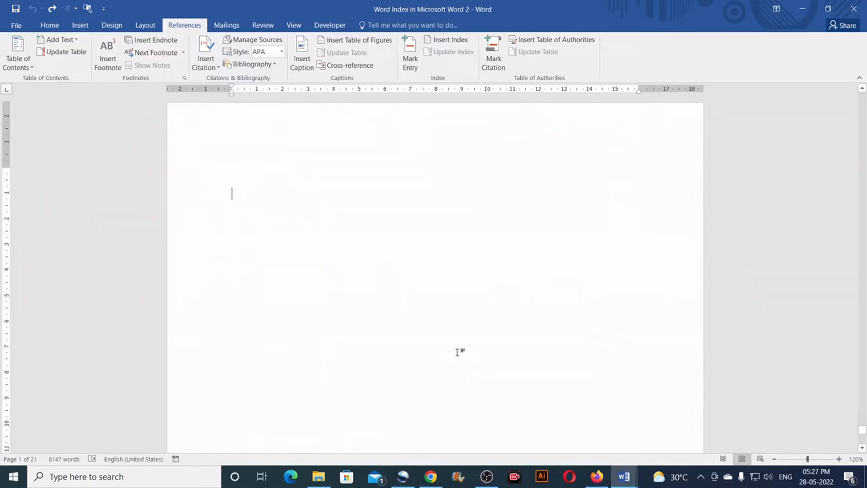
scroll(456, 353, "up", 15)
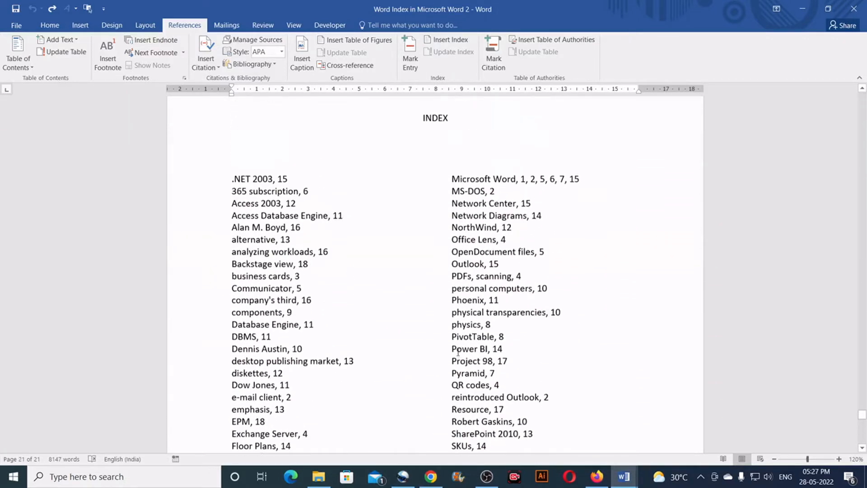
left_click_drag(517, 245, 478, 245)
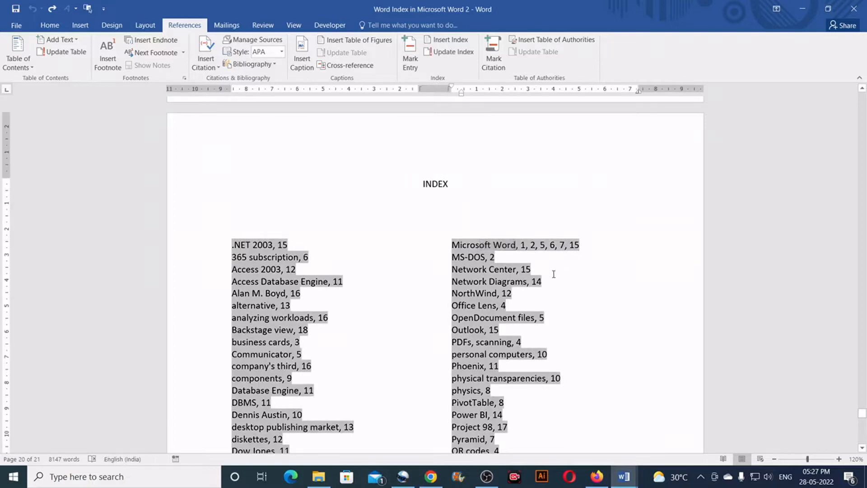
left_click(431, 183)
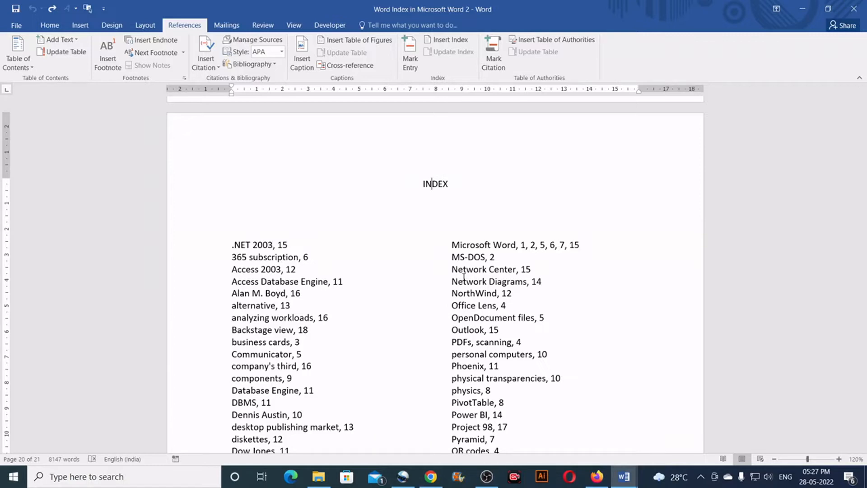
key("ctrl+Home")
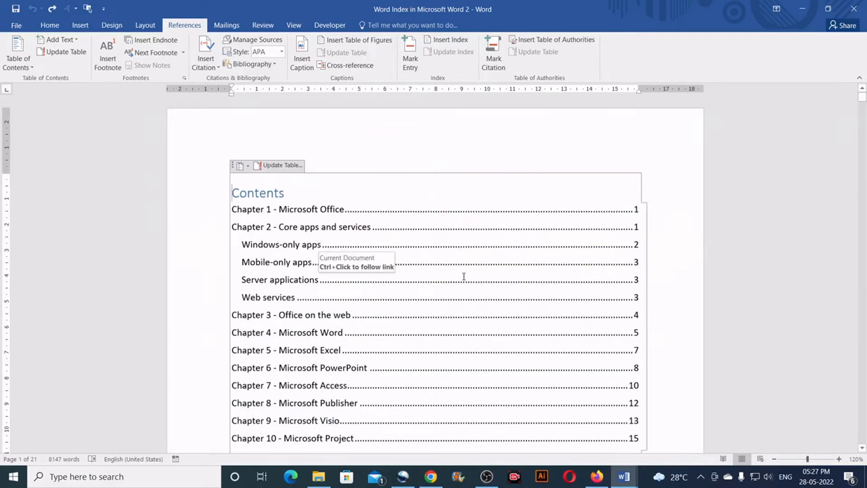
key("ctrl+End")
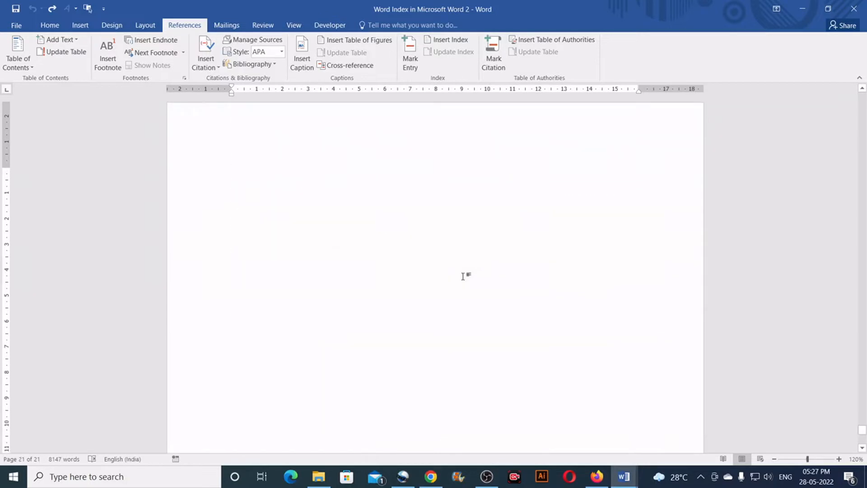
scroll(476, 288, "up", 10)
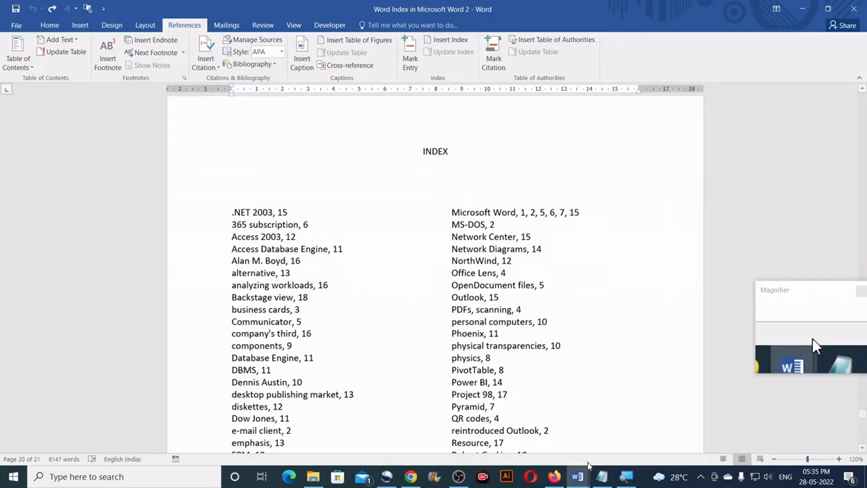
Switch to the document "Word Index in Microsoft Word" and go to the Chapter 1 - Microsoft Office text
mouse_move(583, 478)
left_click(548, 440)
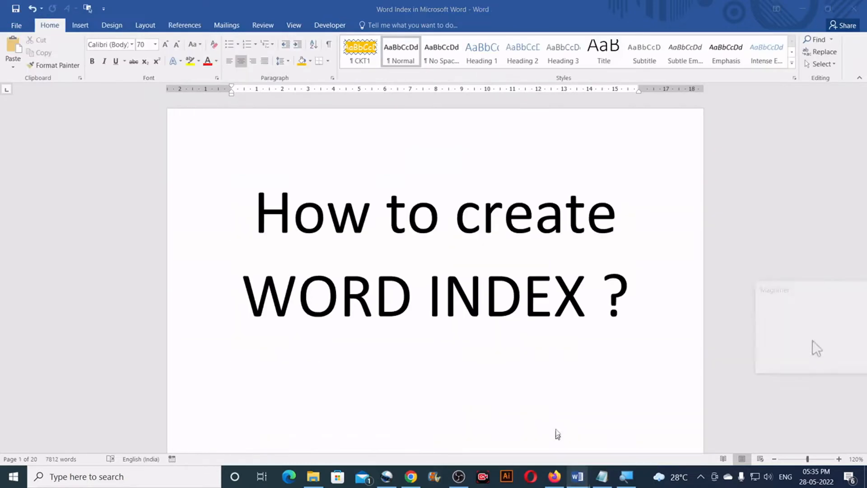
scroll(453, 334, "down", 10)
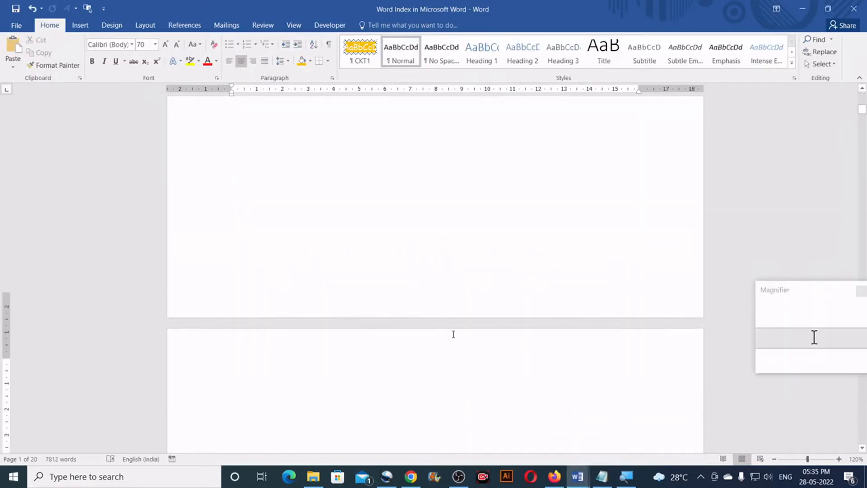
scroll(454, 334, "down", 3)
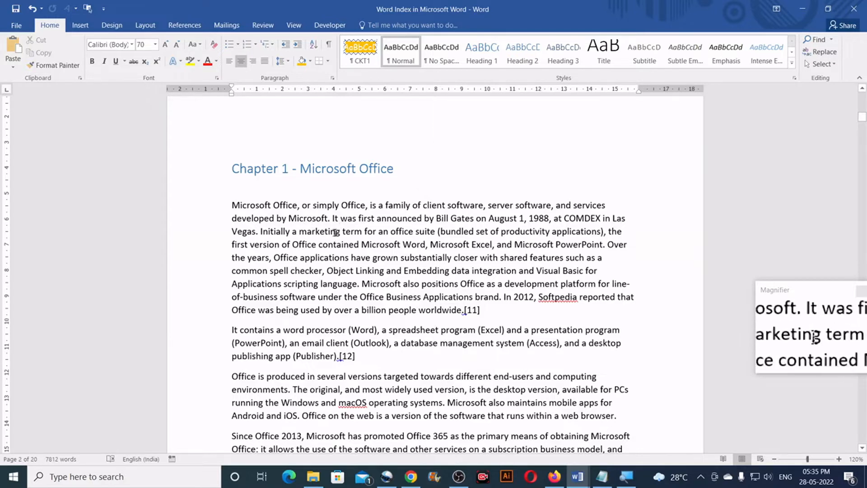
Mark all occurrences of the word "Initially" from the first Chapter 1 paragraph as index entries with the current page option
left_click_drag(289, 231, 260, 230)
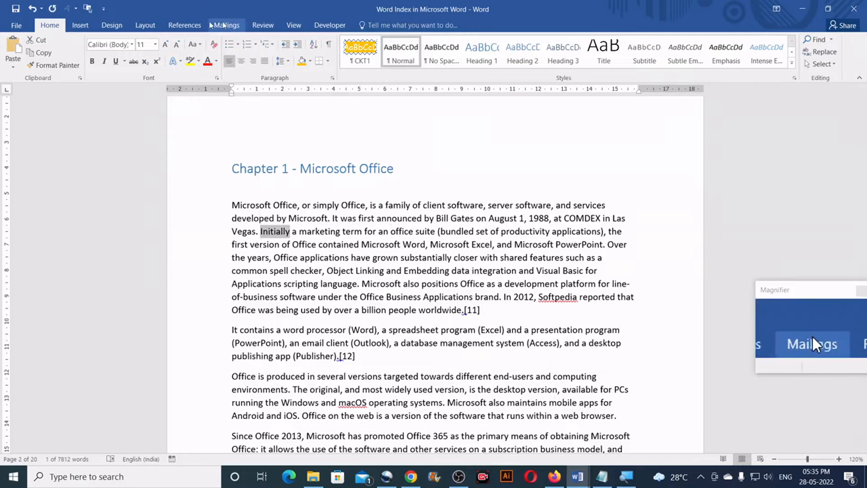
left_click(185, 25)
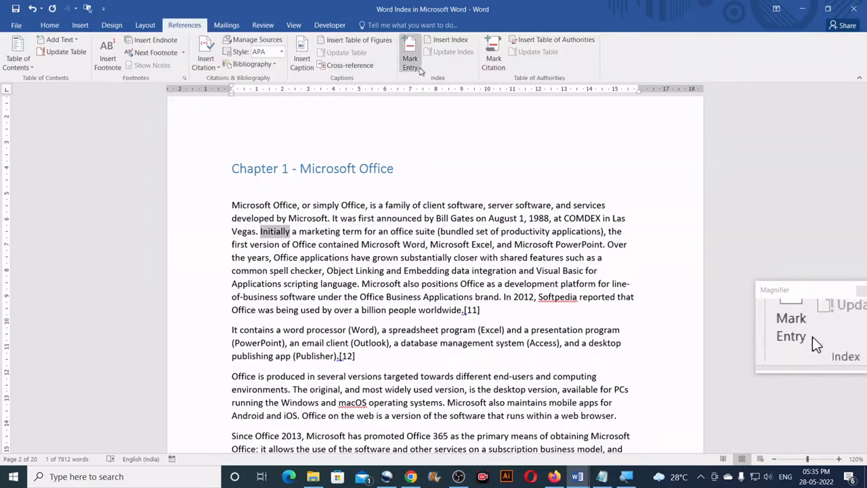
left_click(411, 61)
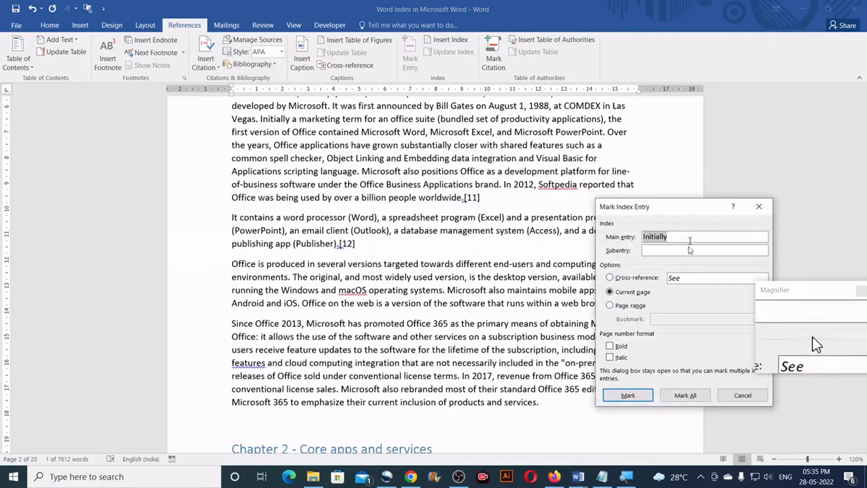
left_click_drag(655, 206, 533, 174)
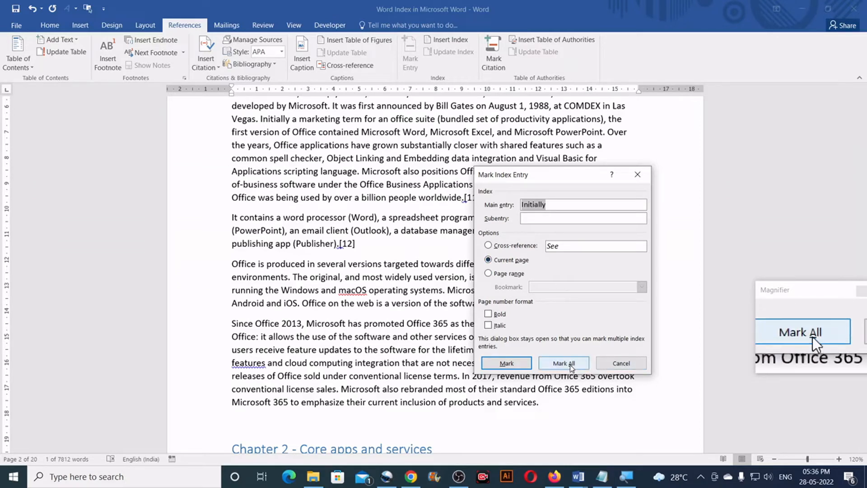
left_click(545, 204)
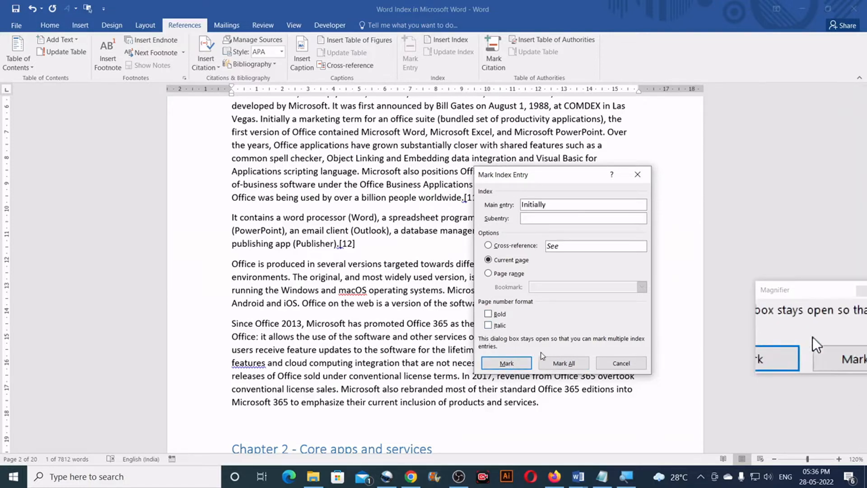
left_click(559, 364)
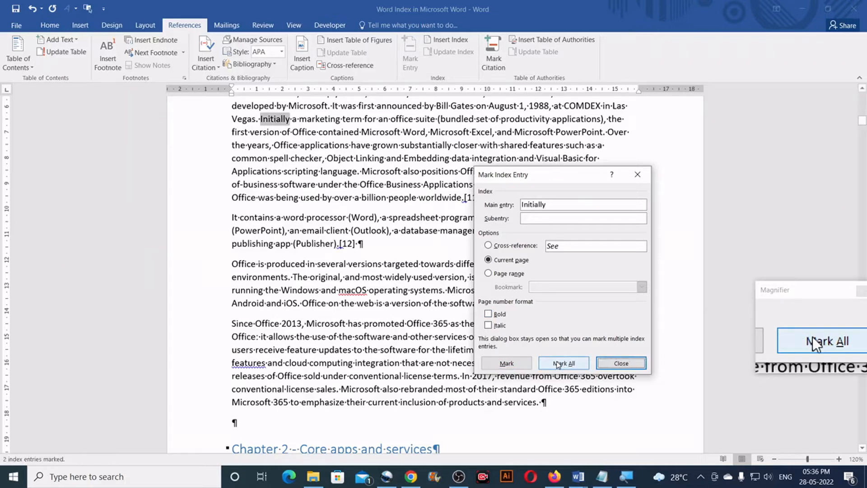
left_click(621, 361)
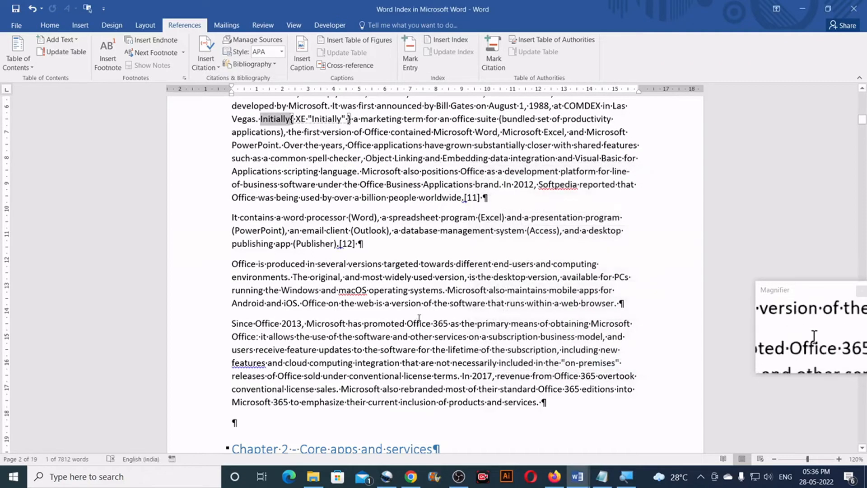
Check the "Initially" index field in the first Chapter 2 paragraph and hide the formatting marks
scroll(422, 308, "down", 3)
scroll(422, 308, "down", 2)
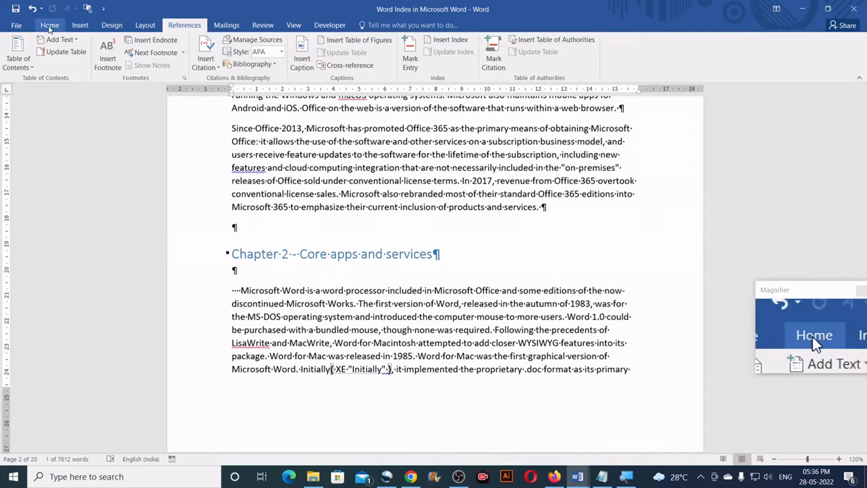
left_click(51, 25)
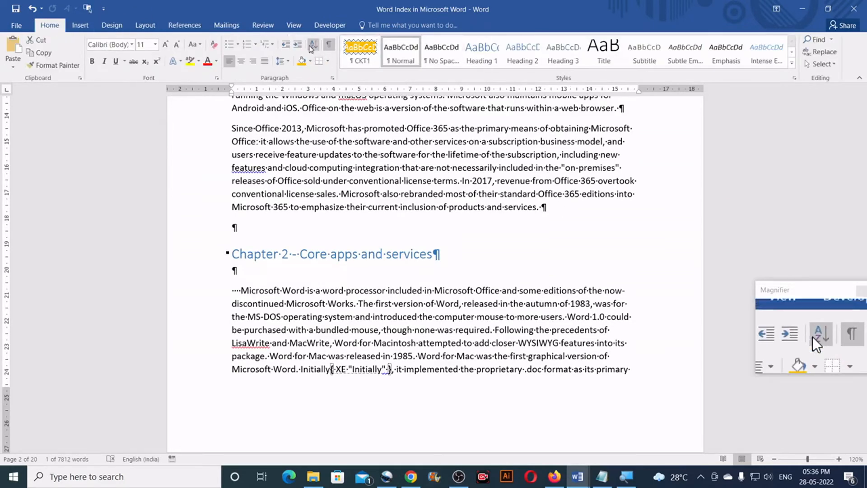
left_click(328, 44)
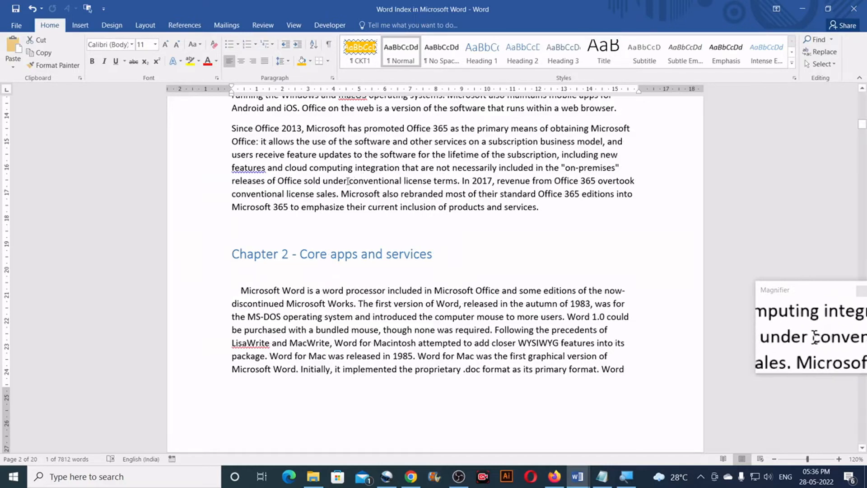
Mark only the selected "Microsoft" in the last Chapter 1 paragraph as an index entry and hide the formatting marks again
double_click(359, 194)
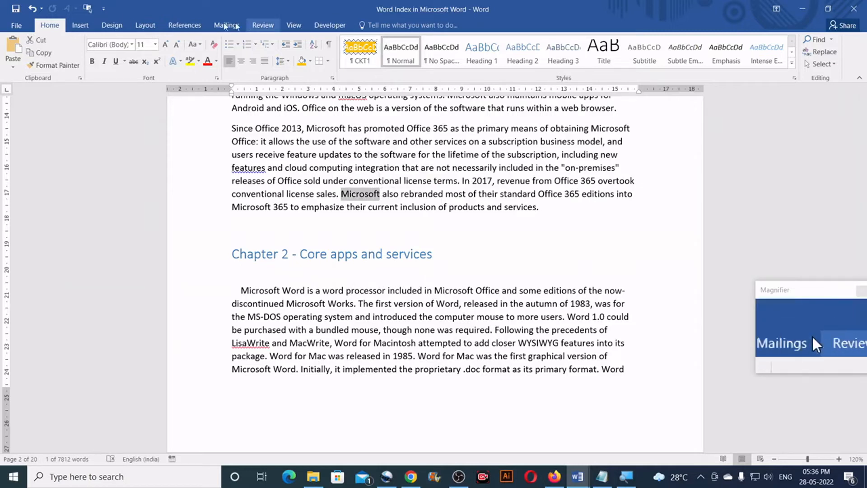
left_click(191, 26)
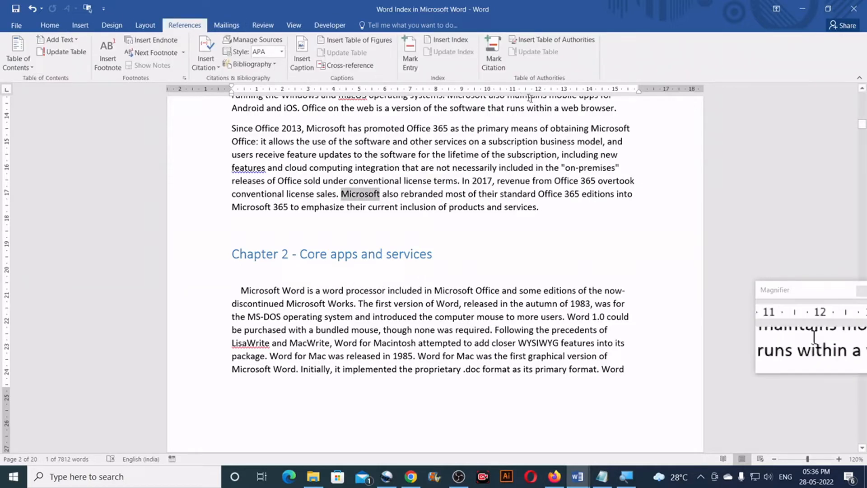
left_click(411, 62)
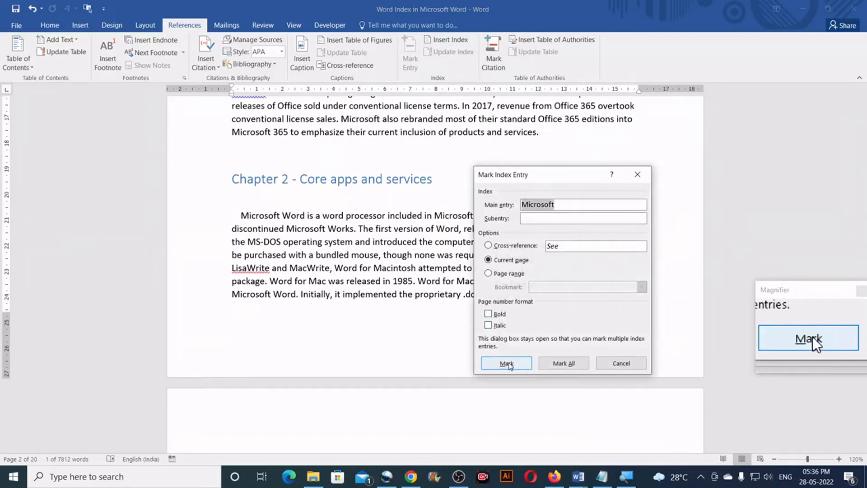
left_click(507, 364)
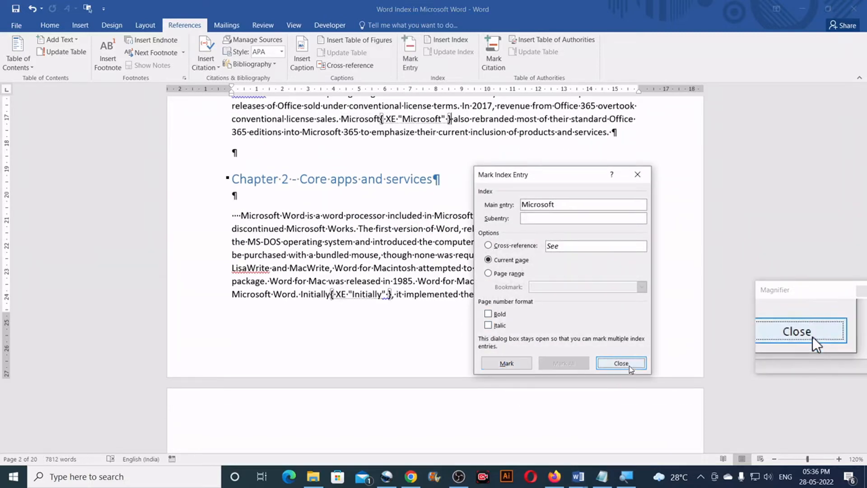
left_click(621, 363)
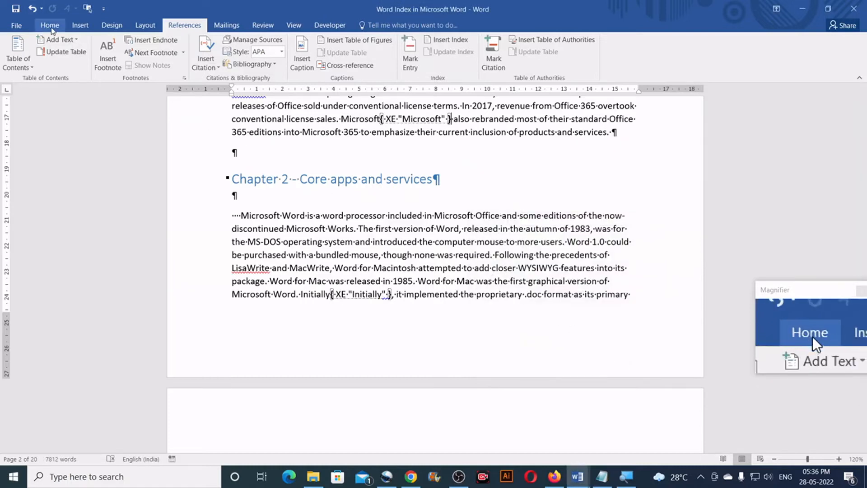
left_click(50, 25)
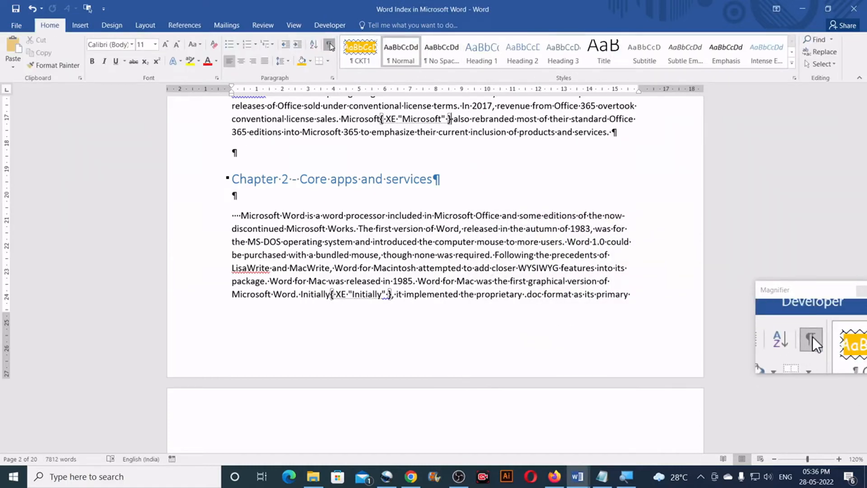
left_click(328, 44)
Mark the single word "spreadsheet" in the Microsoft Excel paragraph of Chapter 2 as an index entry for the current page
scroll(474, 229, "down", 3)
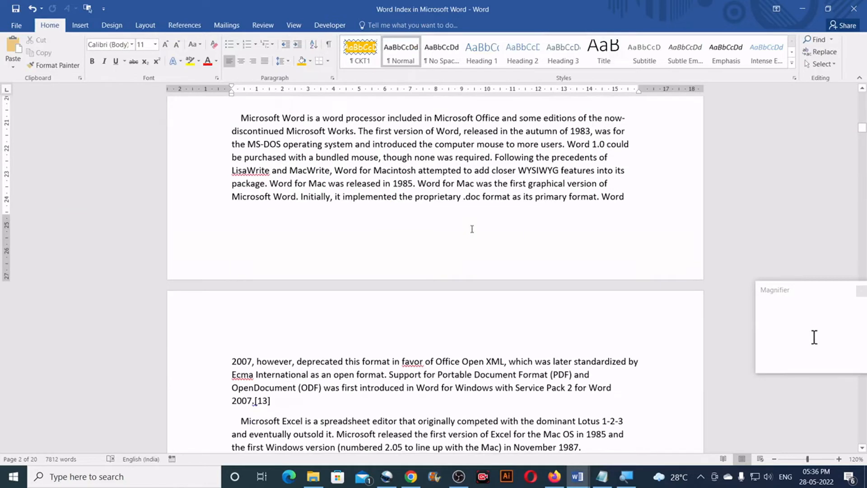
scroll(472, 229, "down", 3)
scroll(471, 229, "down", 2)
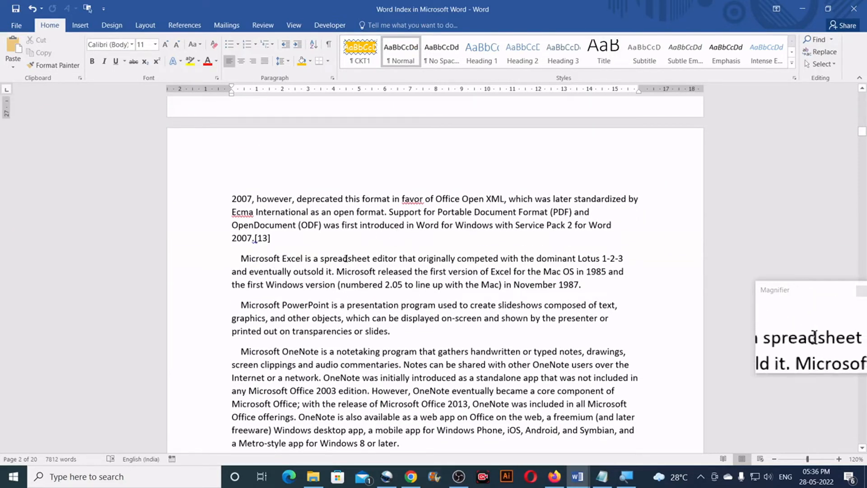
left_click_drag(321, 258, 371, 259)
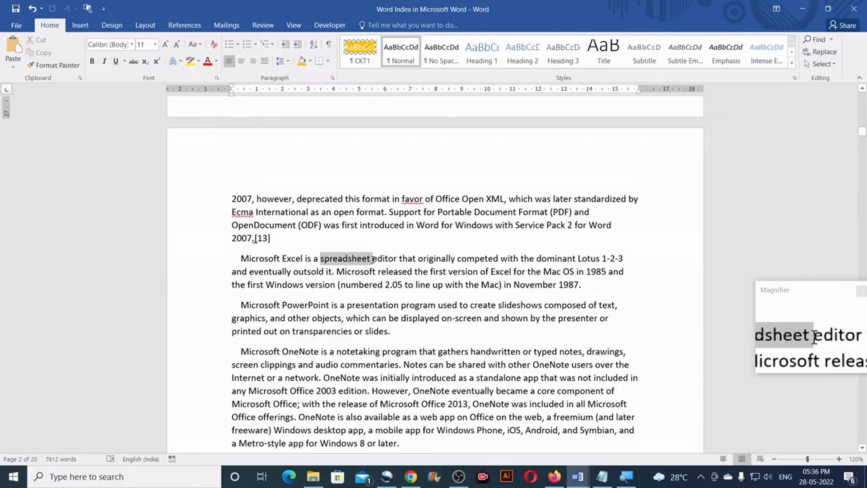
left_click(169, 25)
left_click(409, 63)
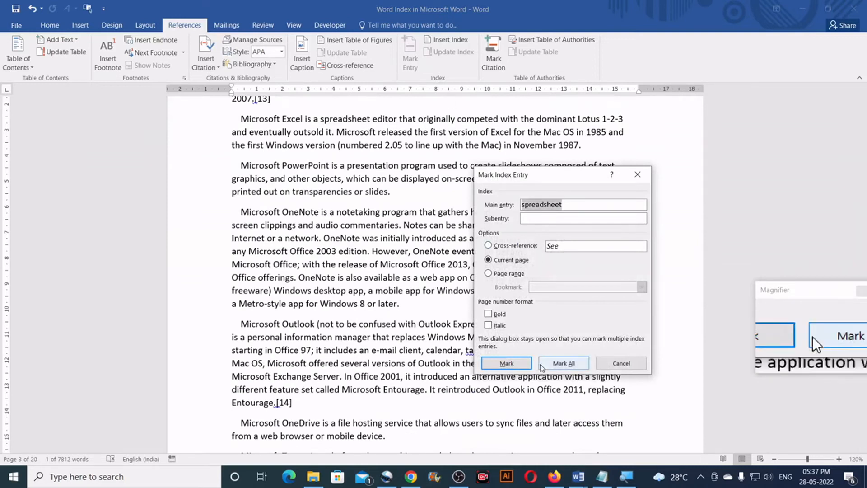
left_click(526, 363)
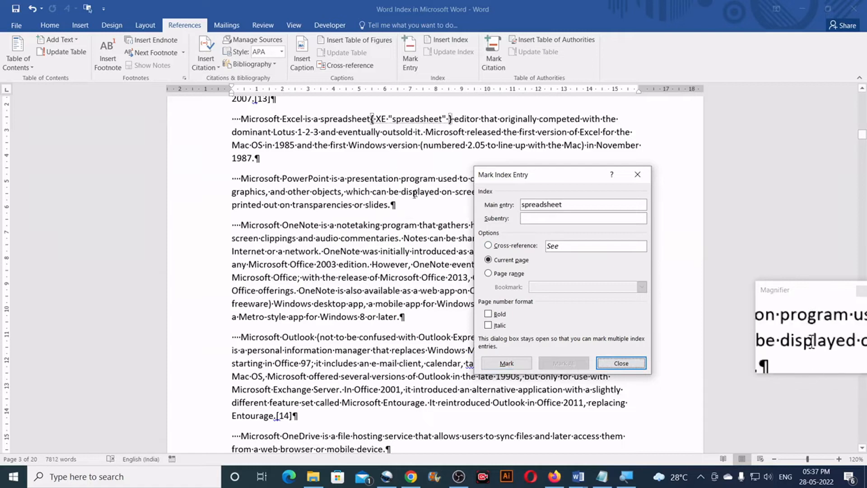
scroll(414, 194, "down", 4)
scroll(404, 246, "up", 5)
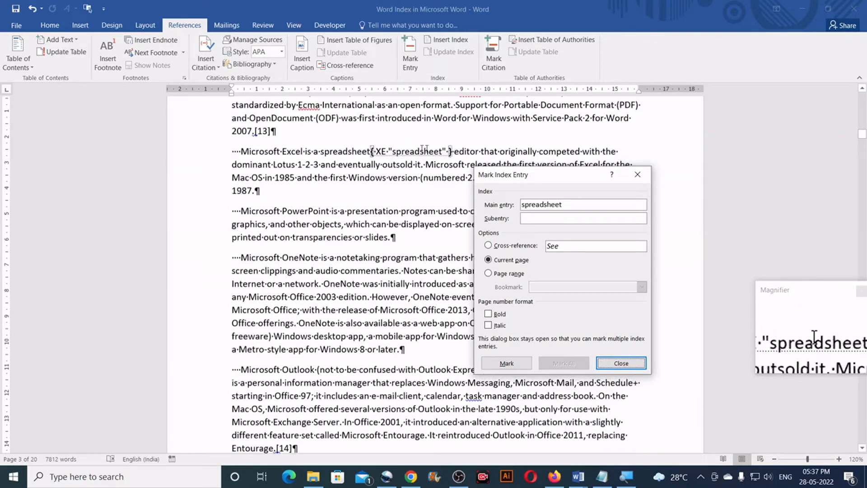
scroll(389, 204, "down", 3)
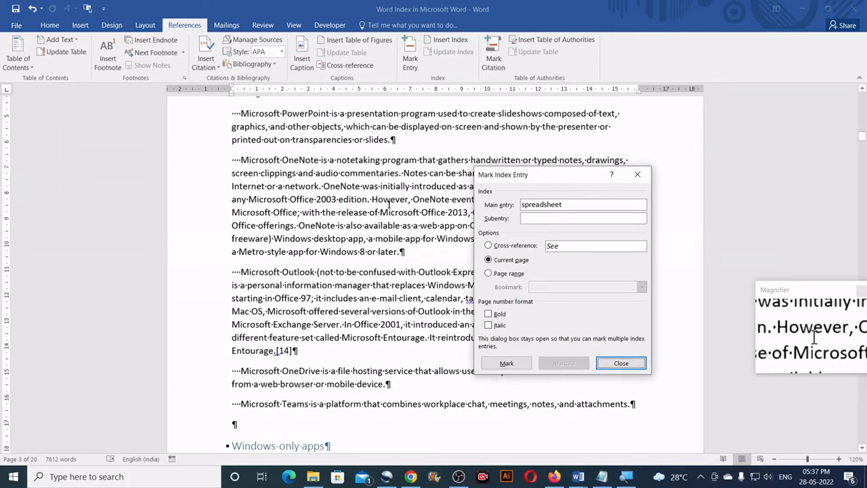
Mark the single word "However" in the Microsoft OneNote paragraph as an index entry for the current page
left_click(398, 198)
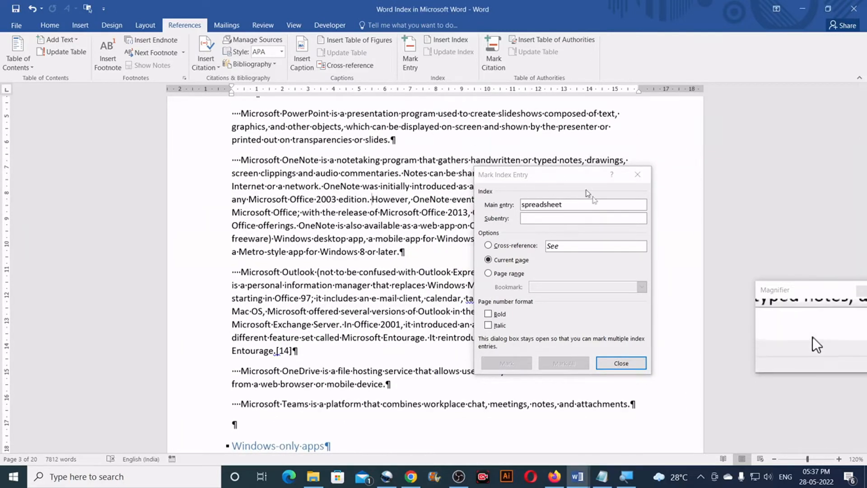
left_click_drag(372, 200, 408, 200)
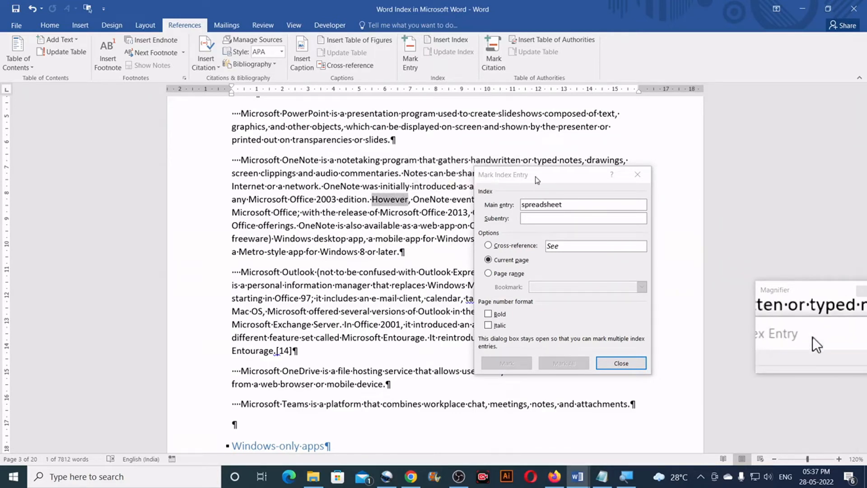
left_click(537, 180)
left_click(506, 363)
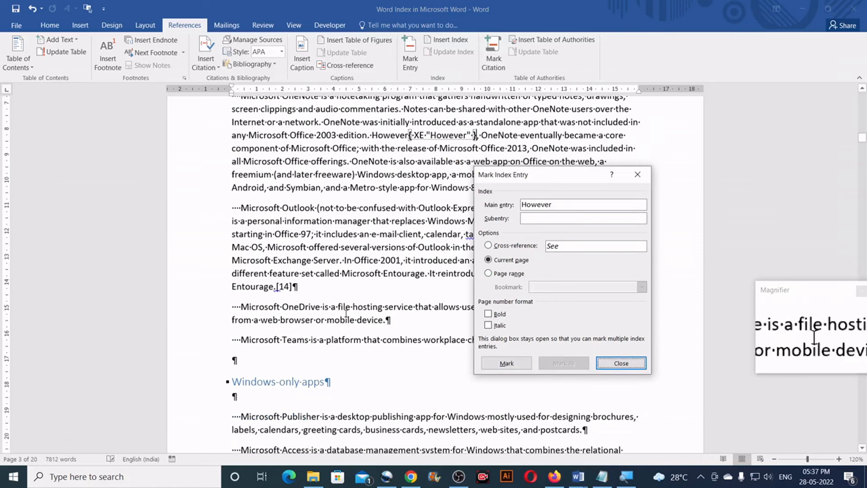
Mark the word "Outlook" before "Express" in the Microsoft Outlook paragraph as a current-page index entry and finish marking
scroll(346, 313, "down", 5)
scroll(433, 361, "up", 4)
scroll(430, 181, "down", 1)
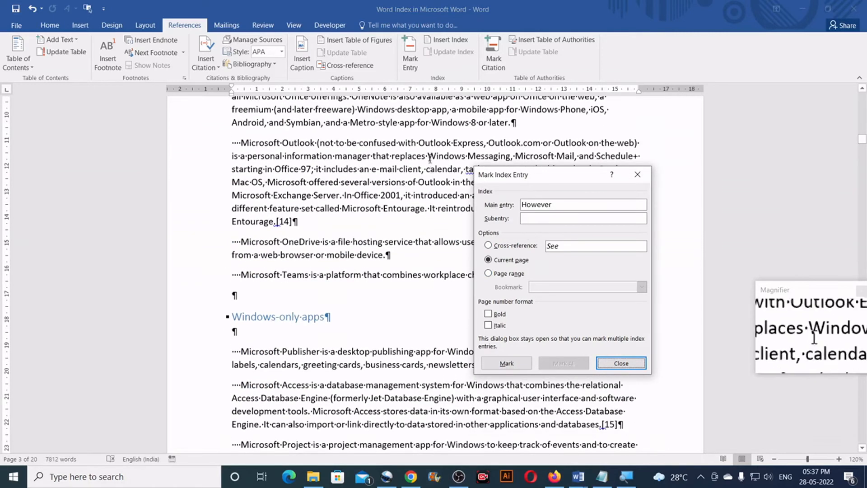
left_click(418, 142)
left_click_drag(418, 143, 450, 143)
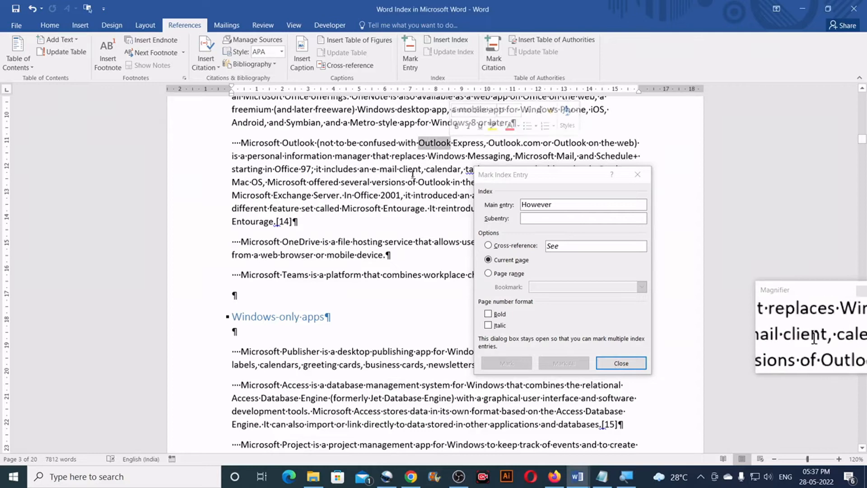
left_click(516, 174)
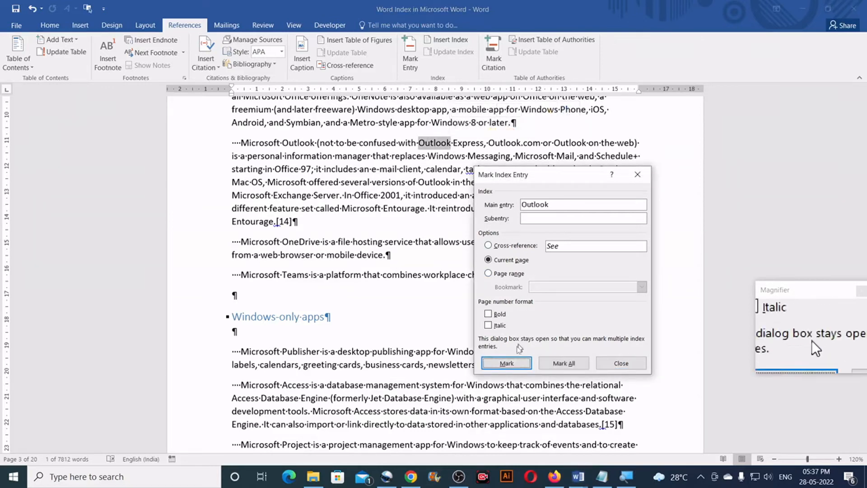
left_click(506, 363)
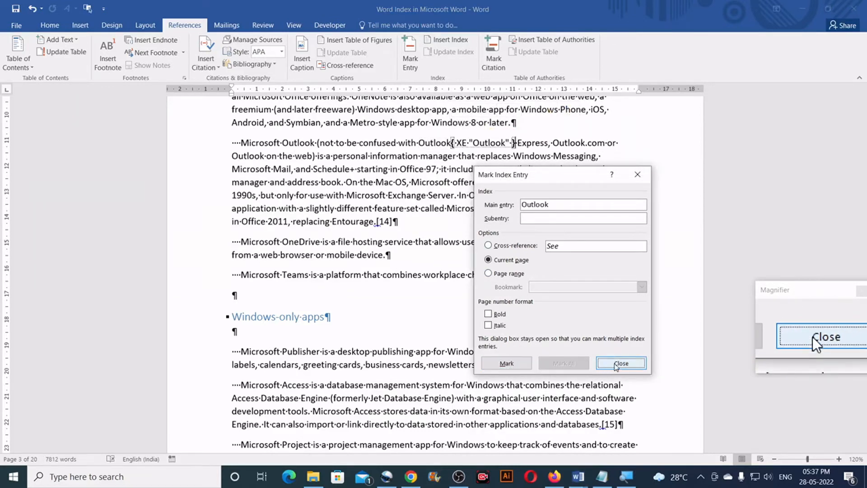
left_click(614, 363)
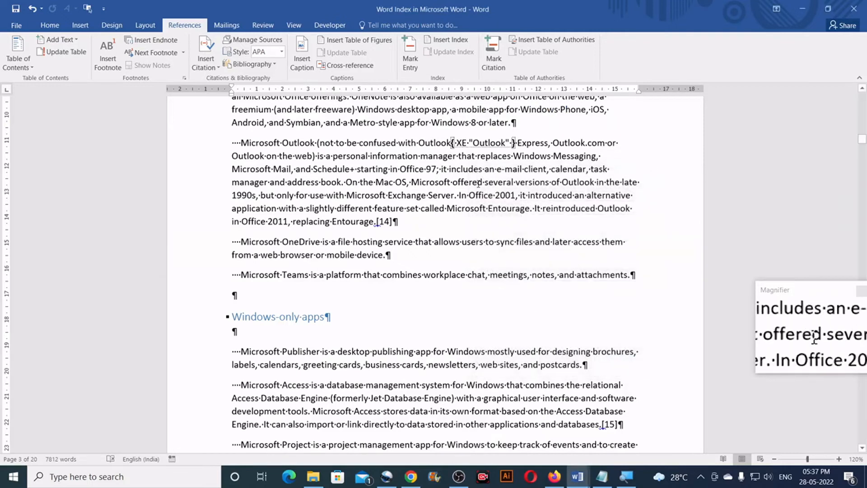
Close the index entry dialog, place the cursor at the end of the document's last paragraph and hide the formatting marks
scroll(461, 297, "down", 3)
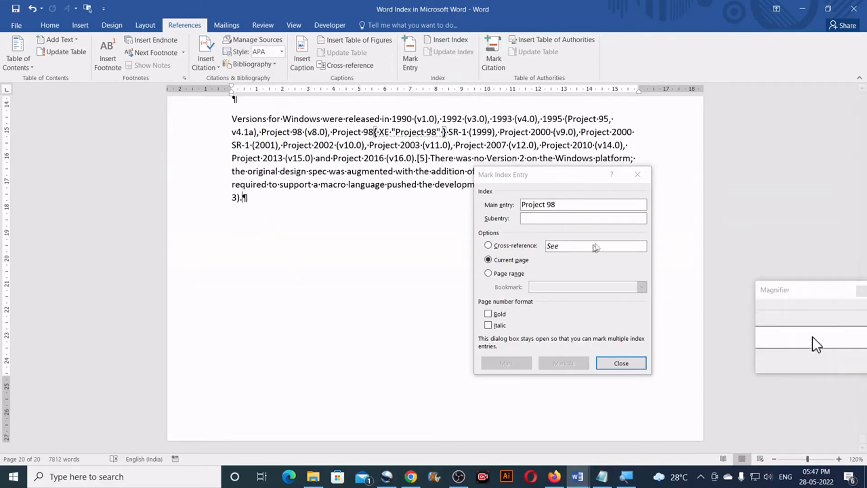
left_click(638, 178)
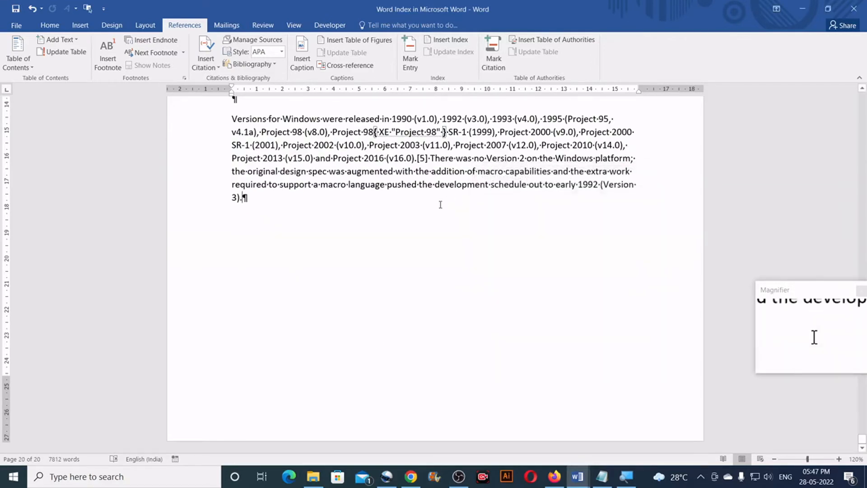
scroll(448, 290, "up", 3)
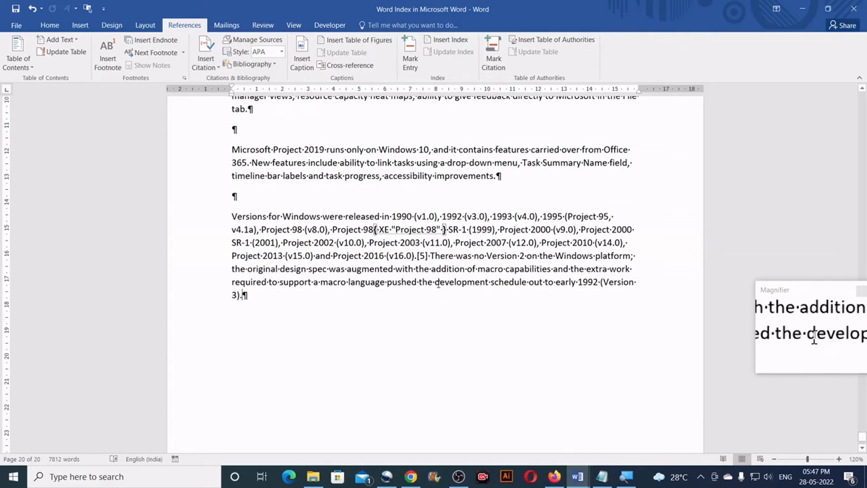
left_click_drag(438, 269, 503, 269)
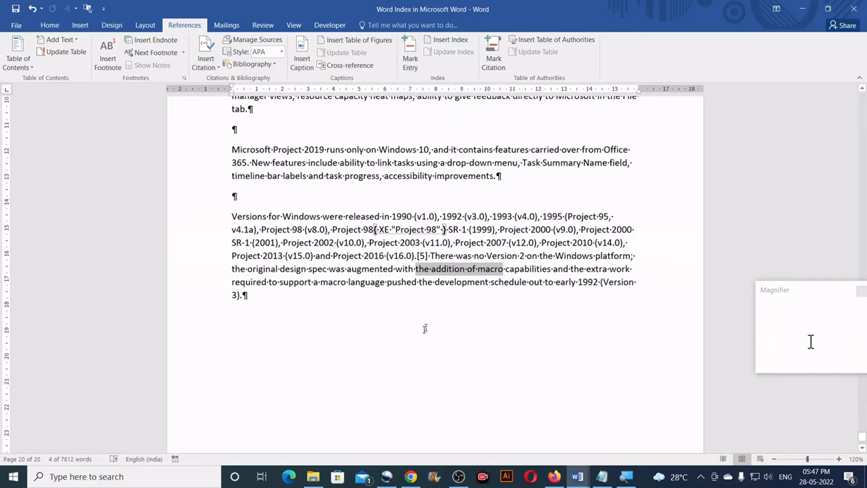
left_click(325, 297)
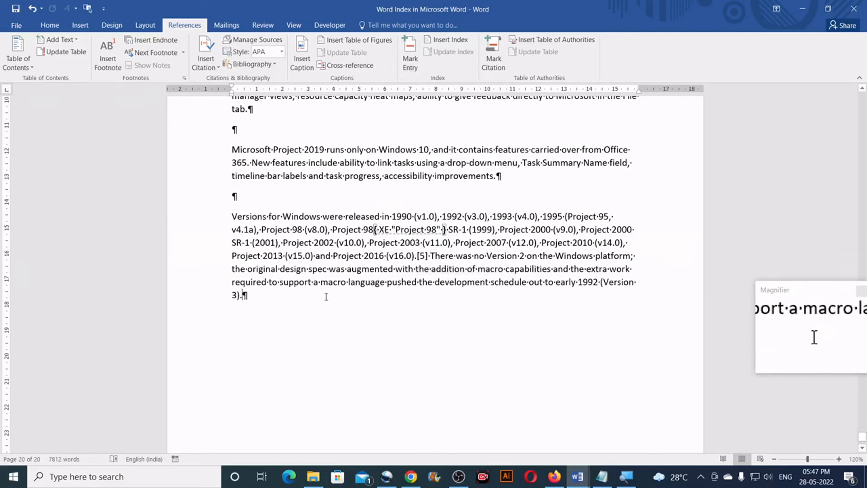
left_click(48, 25)
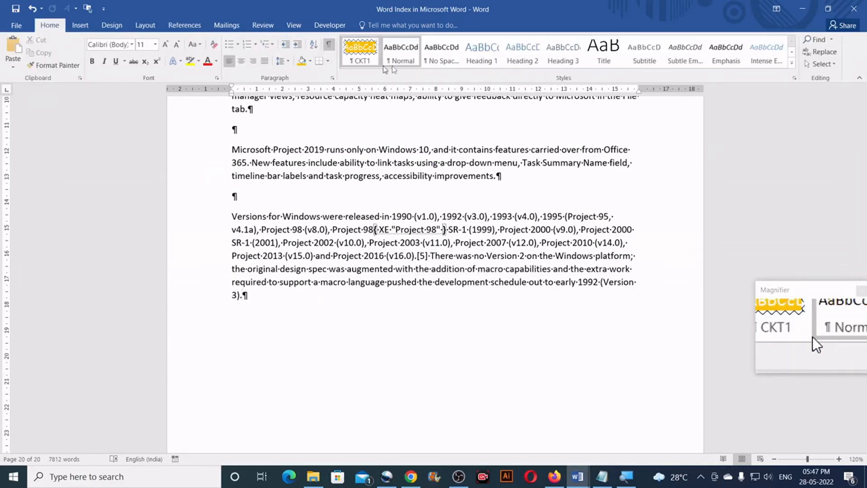
left_click(329, 45)
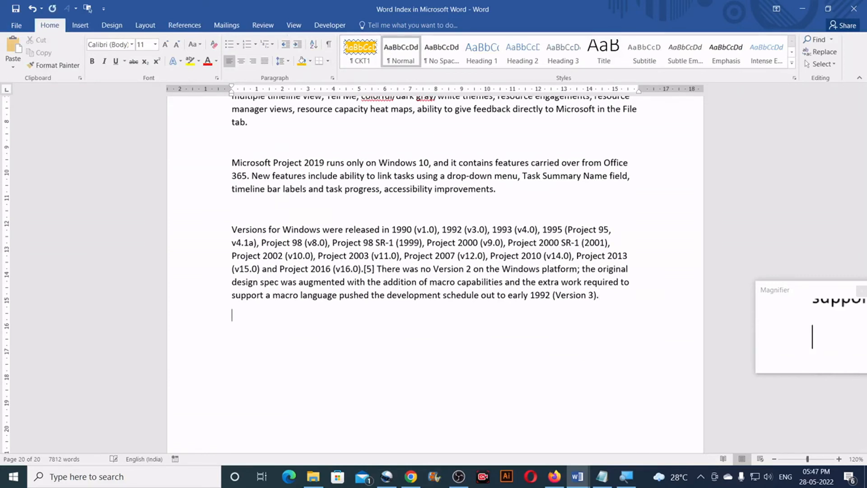
Add a centered heading "INDEX" below the document's last paragraph, followed by an empty left-aligned line
scroll(568, 358, "down", 1)
scroll(567, 359, "down", 2)
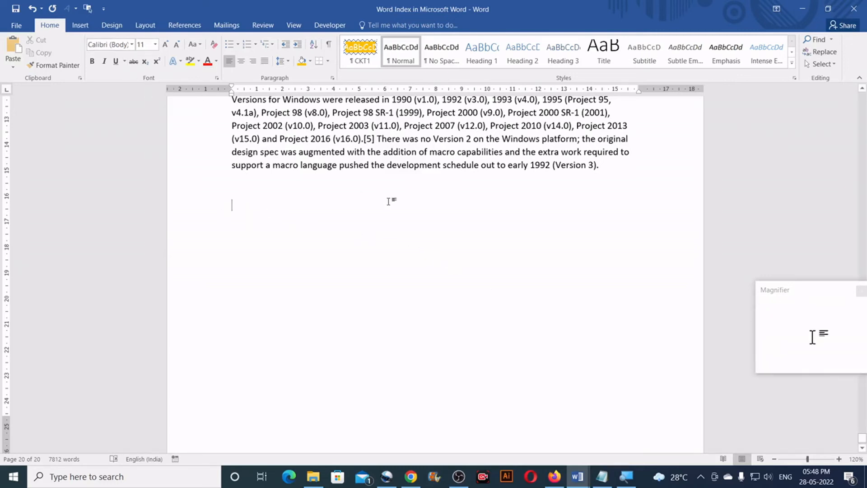
key("ctrl+e")
type("INDEX")
key("Return")
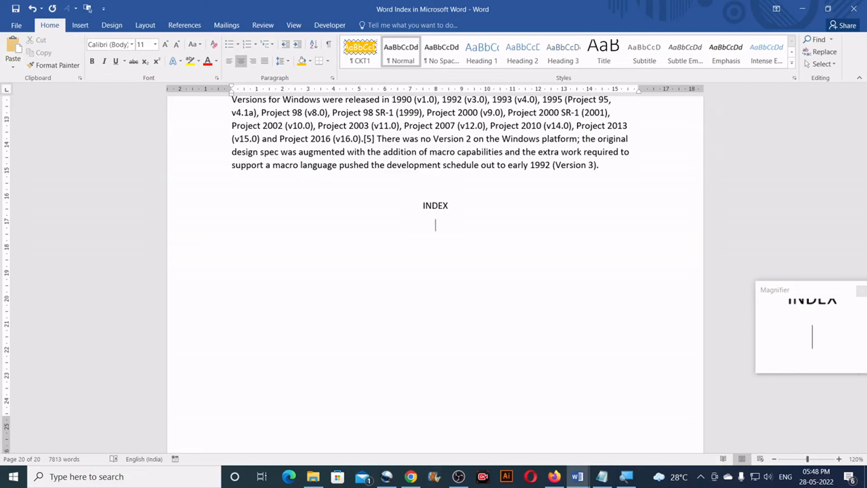
key("ctrl+l")
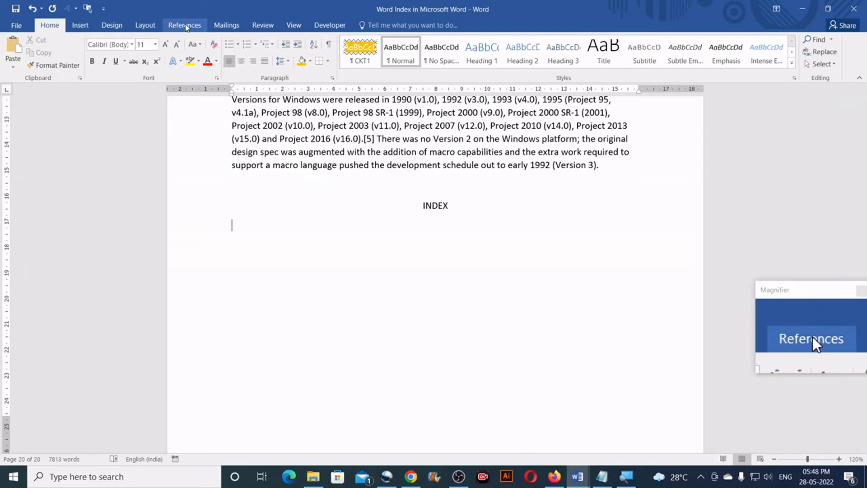
Insert an indented two-column index in the From template format below the INDEX heading, with English (India) as its language
left_click(186, 27)
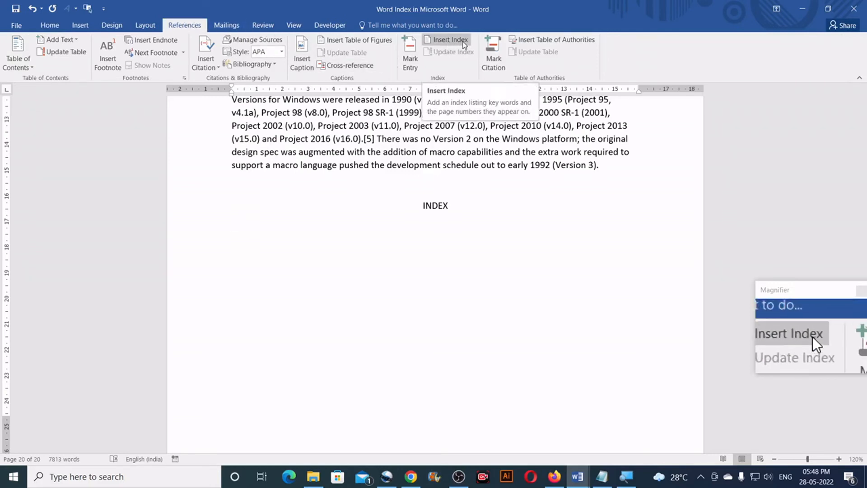
left_click(459, 46)
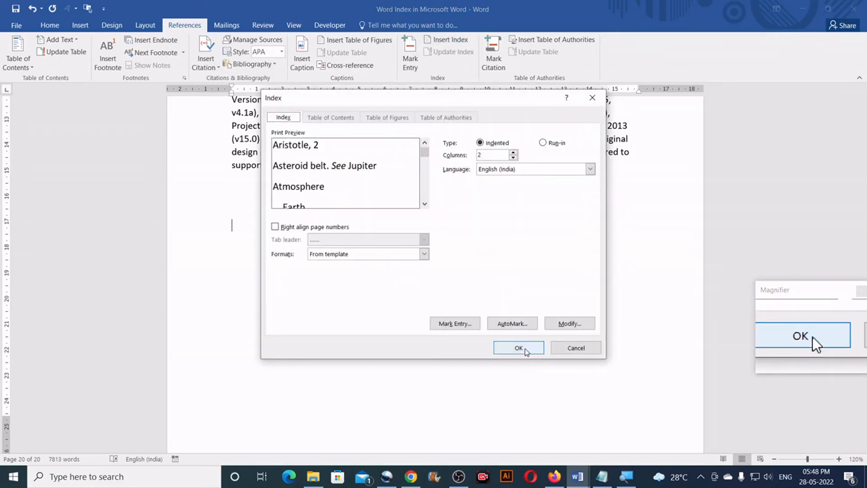
left_click(519, 348)
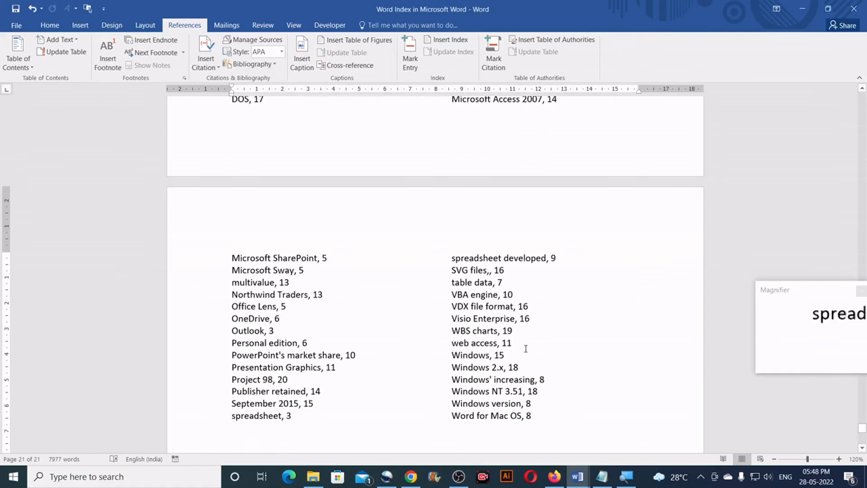
Review the generated index under the INDEX heading, checking the page numbers listed for the Microsoft Word entry
scroll(525, 348, "up", 6)
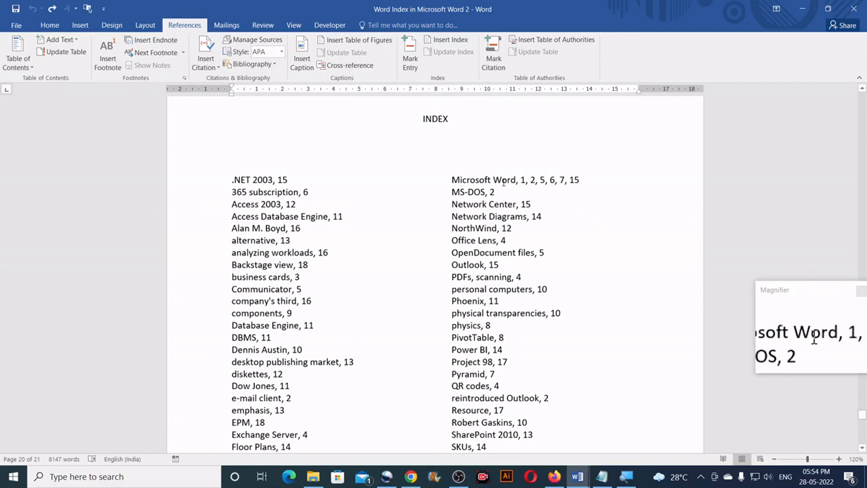
left_click_drag(502, 180, 535, 180)
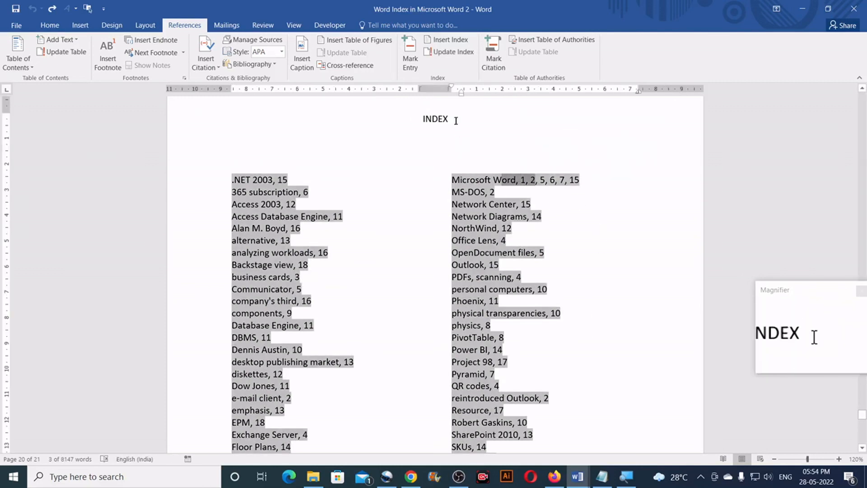
left_click(455, 121)
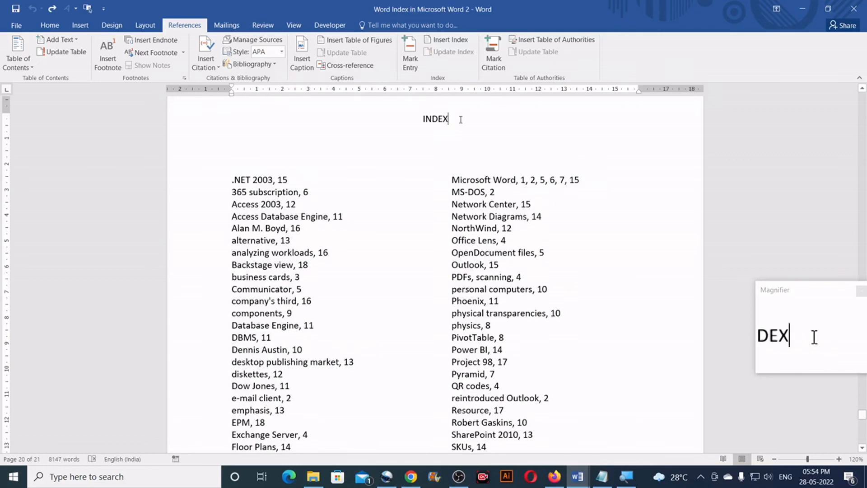